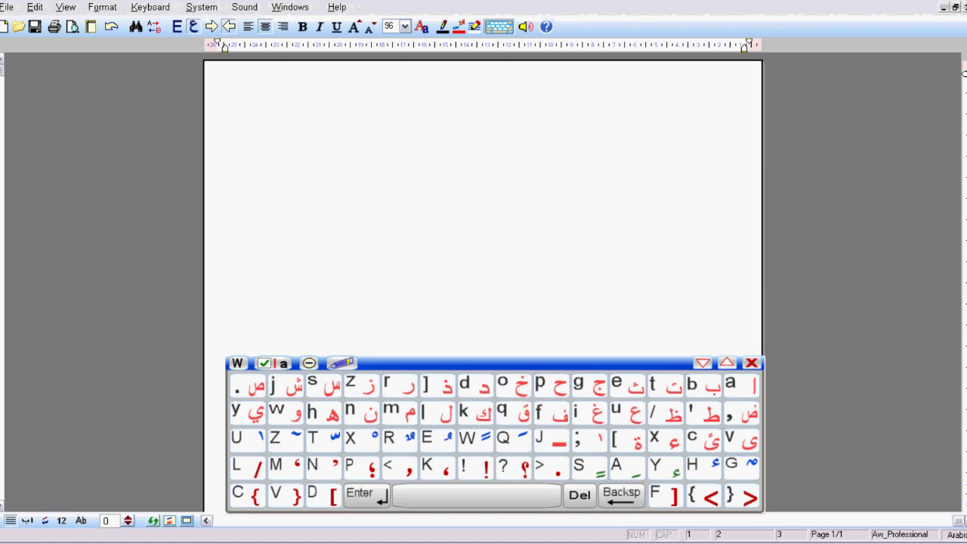
Step: Type the word ملائكة letter by letter on the on-screen Arabic keyboard
{"action": "left_click", "coordinate": [410, 414]}
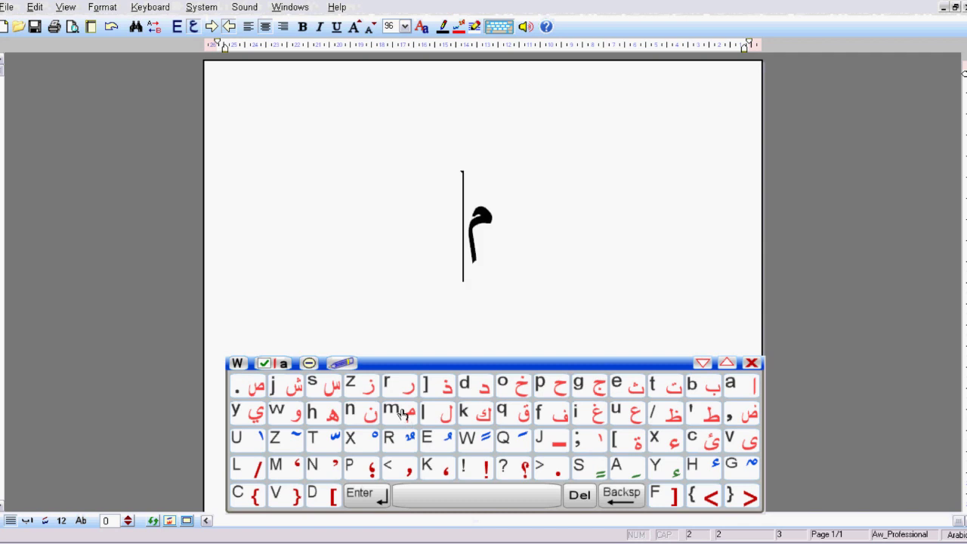
{"action": "left_click", "coordinate": [448, 417]}
{"action": "left_click", "coordinate": [737, 389]}
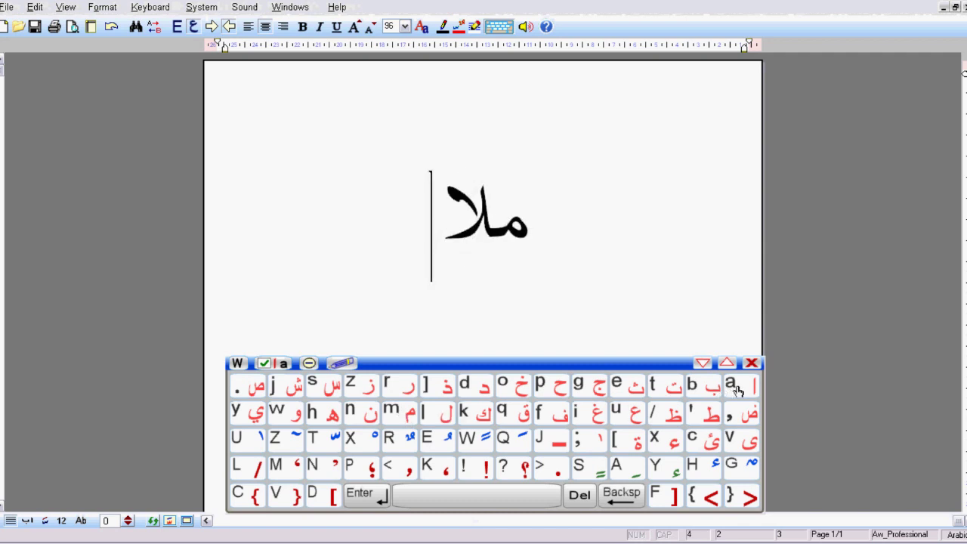
{"action": "left_click", "coordinate": [710, 446]}
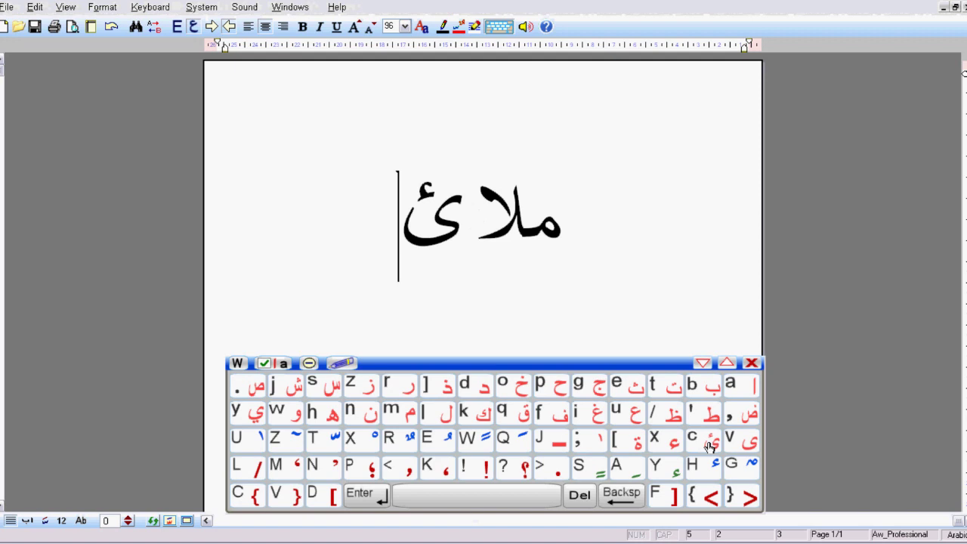
{"action": "left_click", "coordinate": [482, 415]}
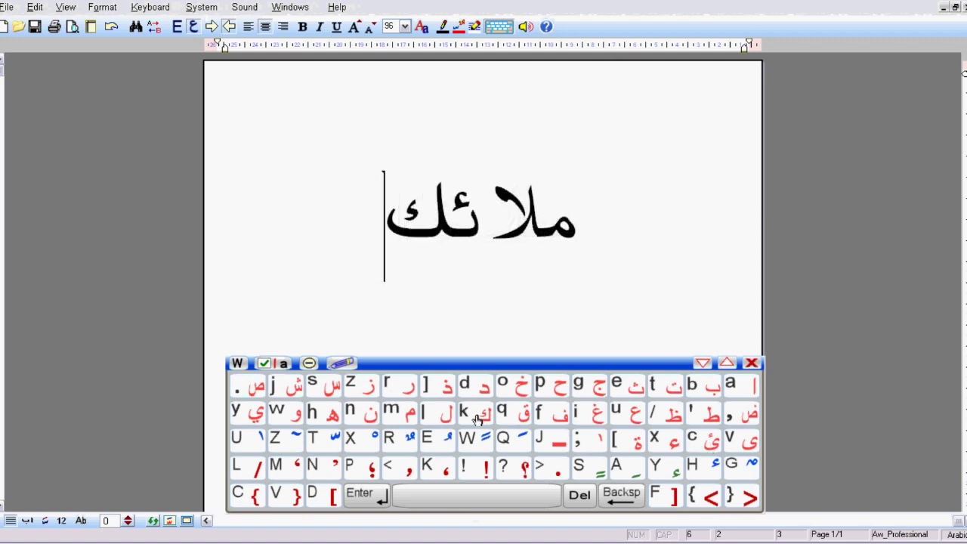
{"action": "left_click", "coordinate": [631, 439]}
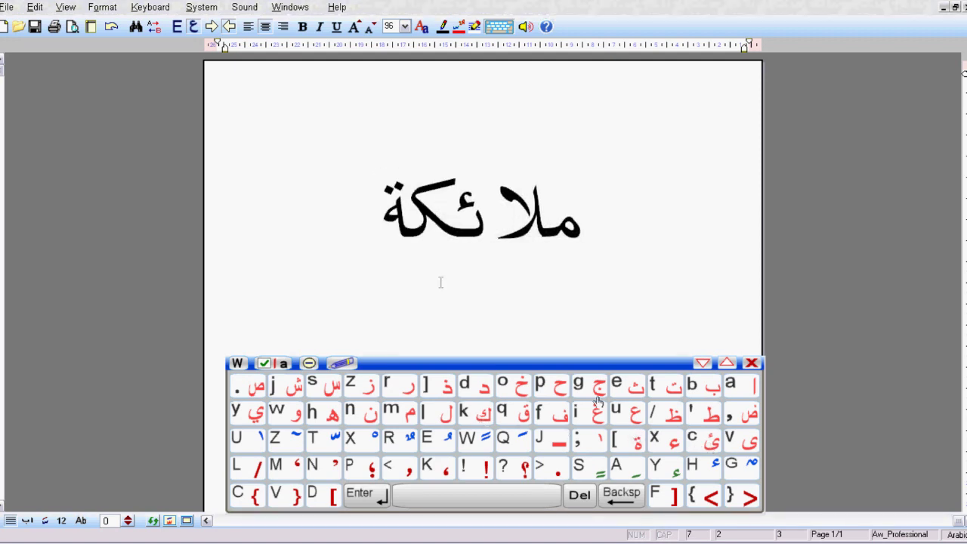
Step: Select the word ملائكة and copy it
{"action": "left_click_drag", "start_coordinate": [384, 218], "coordinate": [574, 228]}
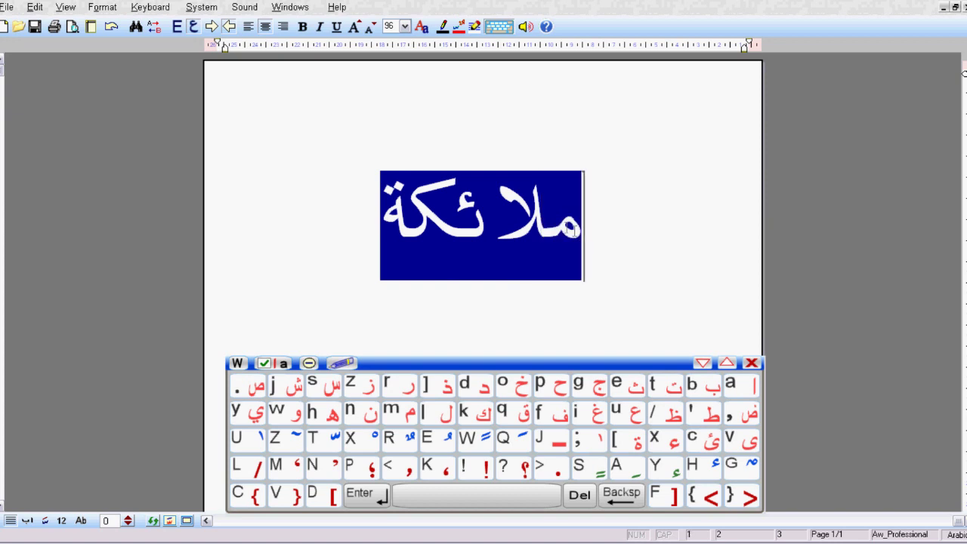
{"action": "right_click", "coordinate": [574, 229]}
{"action": "left_click", "coordinate": [574, 331]}
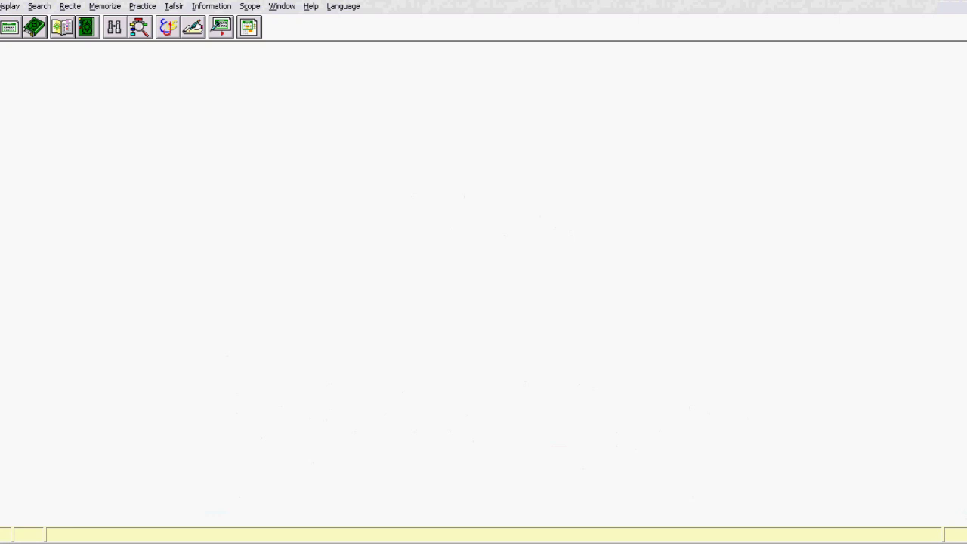
Step: Open the single-word search in Arabic mode and enter ملائكة as the search word
{"action": "left_click", "coordinate": [39, 6]}
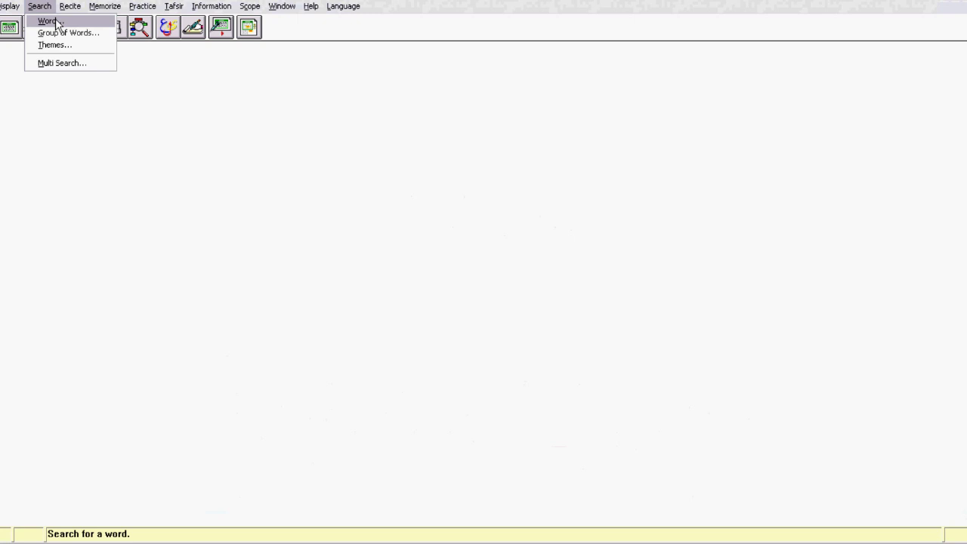
{"action": "left_click", "coordinate": [56, 22]}
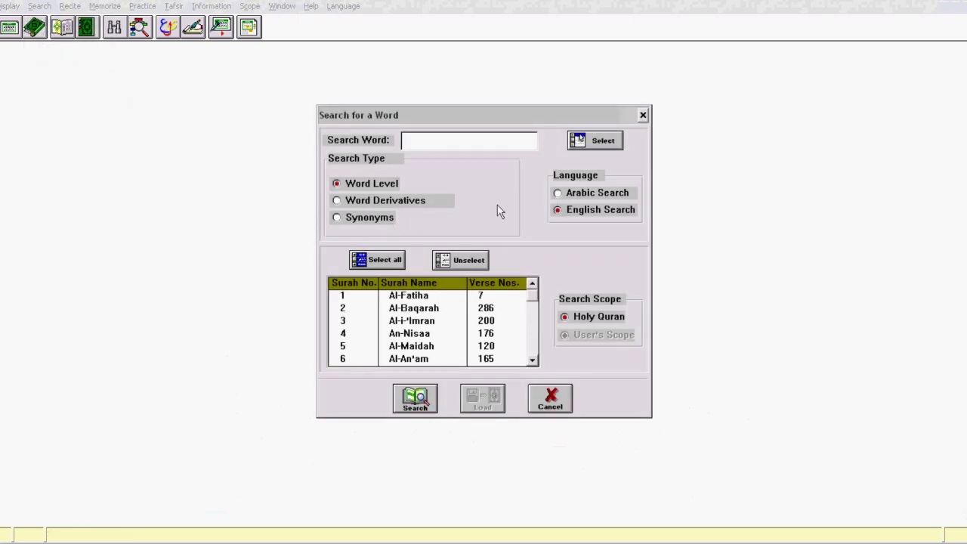
{"action": "left_click", "coordinate": [570, 197]}
{"action": "left_click", "coordinate": [511, 143]}
{"action": "type", "text": "ملائكة"}
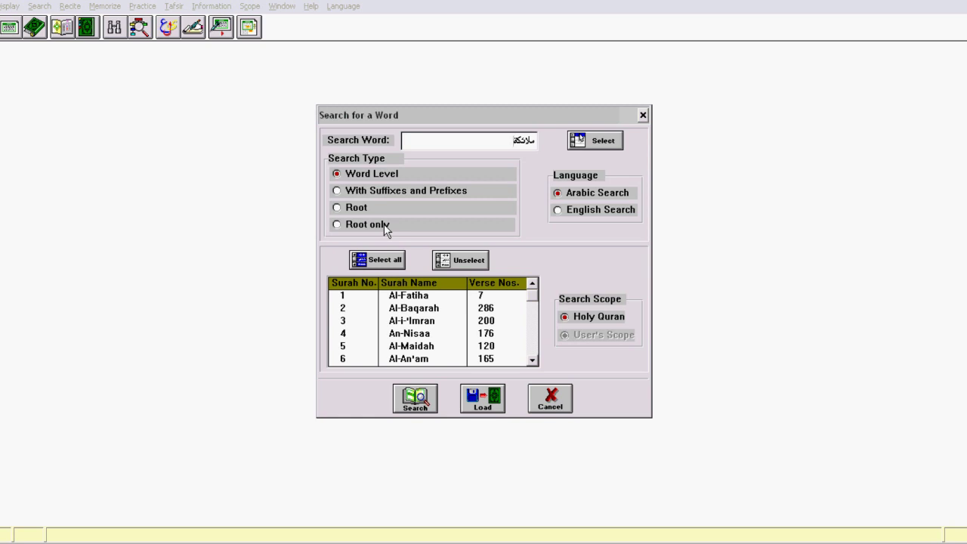
Step: Search all surahs by root, giving a total frequency of 88
{"action": "left_click", "coordinate": [338, 209]}
{"action": "left_click", "coordinate": [382, 261]}
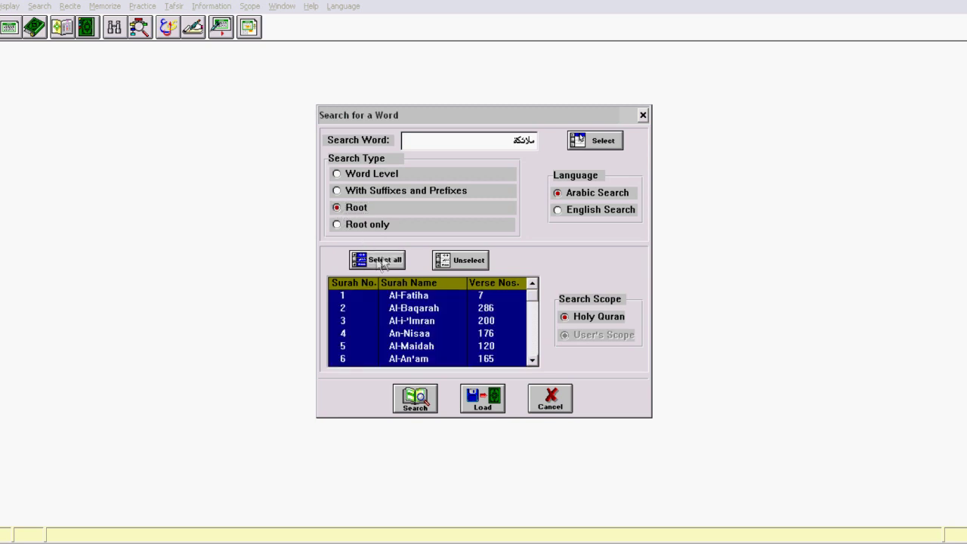
{"action": "left_click", "coordinate": [414, 403]}
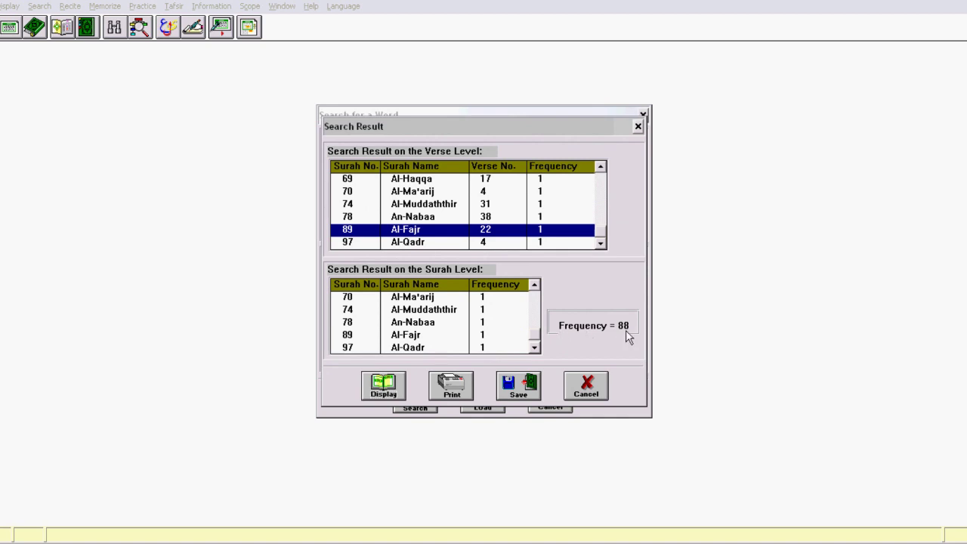
Step: Show Al-Baqarah verse 30, the first hit, with its Arabic text and translation
{"action": "left_click_drag", "start_coordinate": [602, 231], "coordinate": [601, 176]}
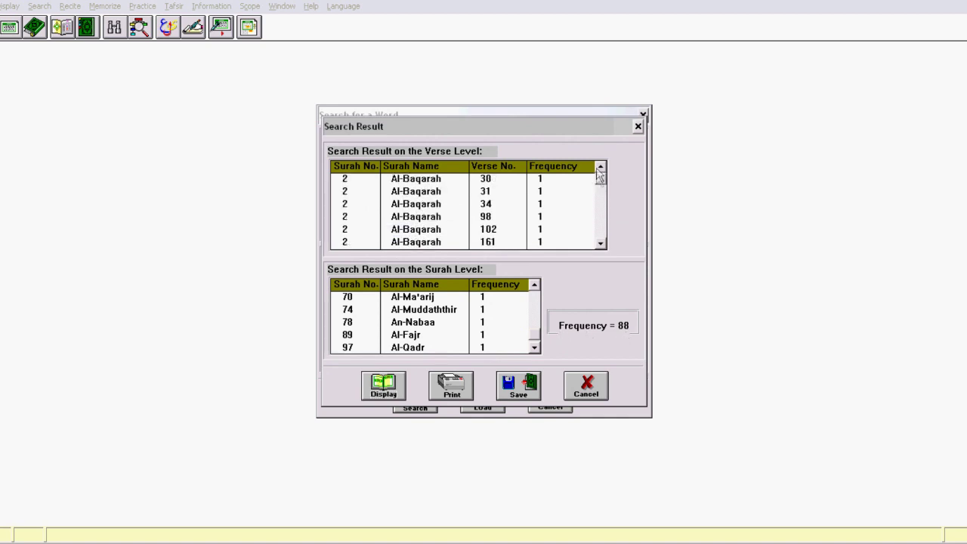
{"action": "double_click", "coordinate": [414, 179]}
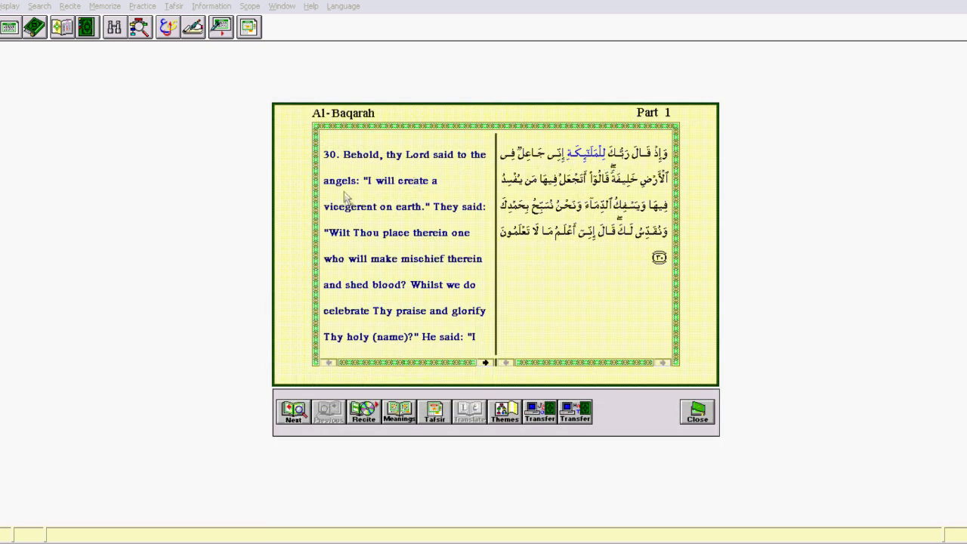
Step: Advance through the matching verses to Al-Baqarah 102, then close the verse view and search results
{"action": "left_click", "coordinate": [286, 409]}
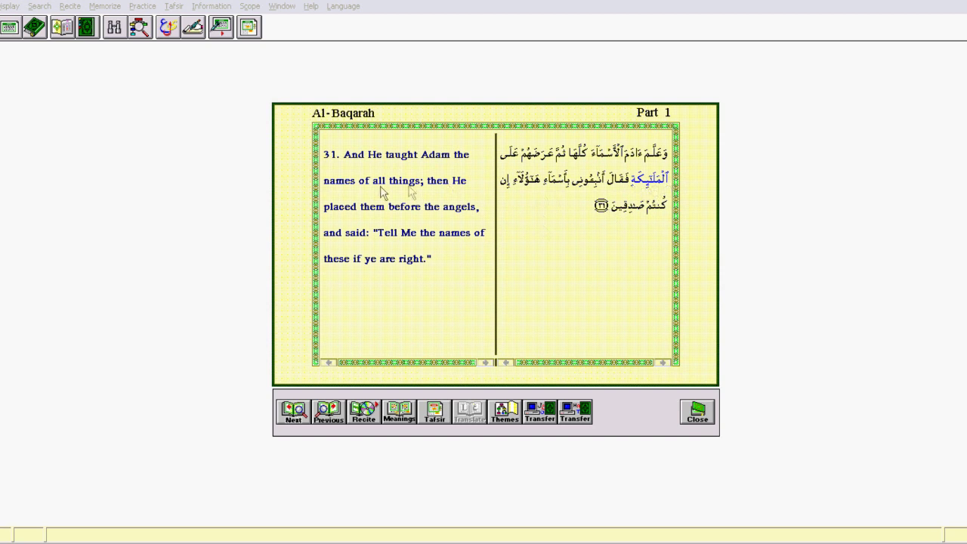
{"action": "left_click", "coordinate": [294, 409]}
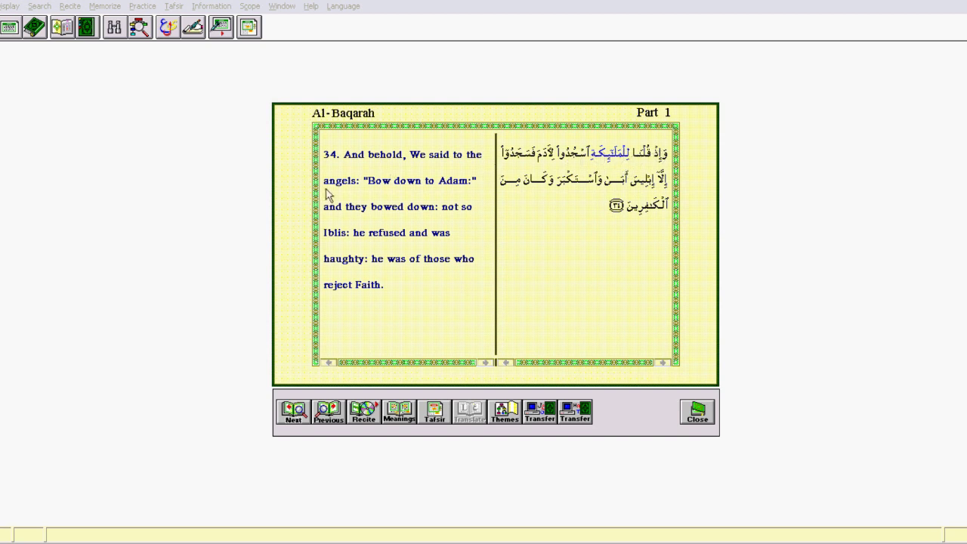
{"action": "left_click", "coordinate": [296, 420]}
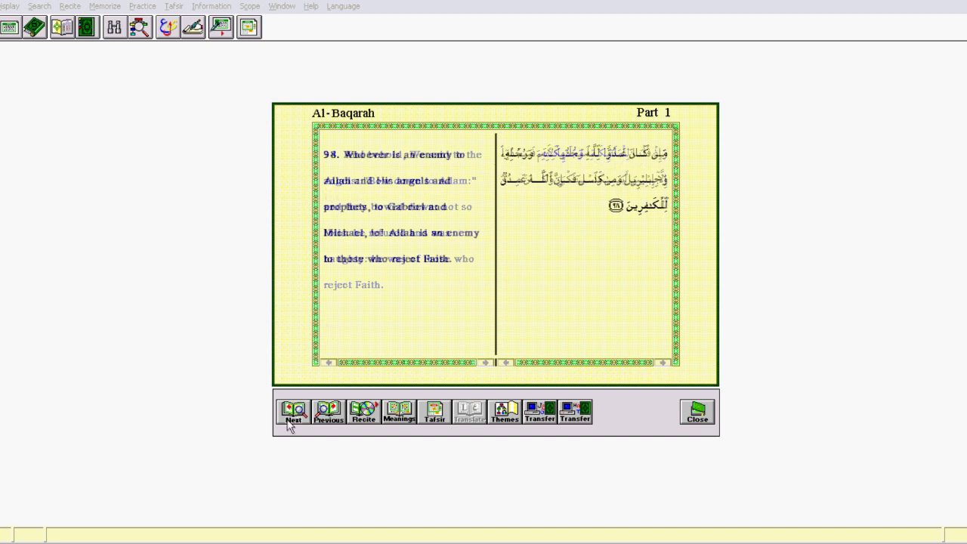
{"action": "left_click", "coordinate": [297, 420]}
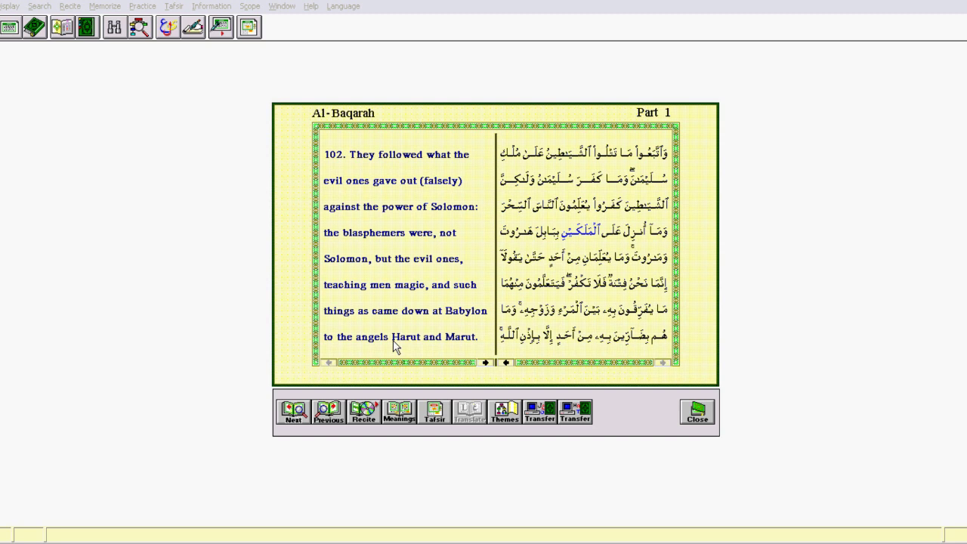
{"action": "left_click", "coordinate": [700, 414]}
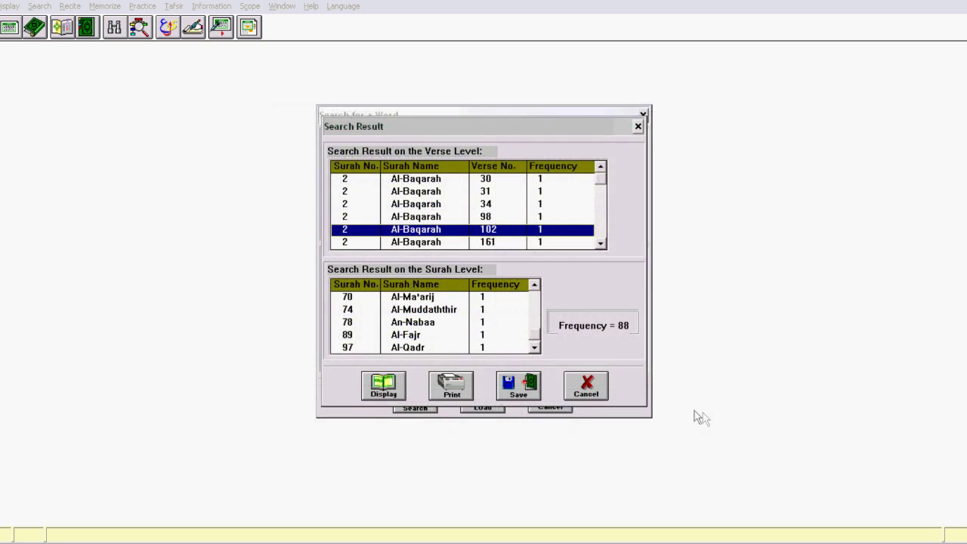
{"action": "left_click", "coordinate": [604, 386]}
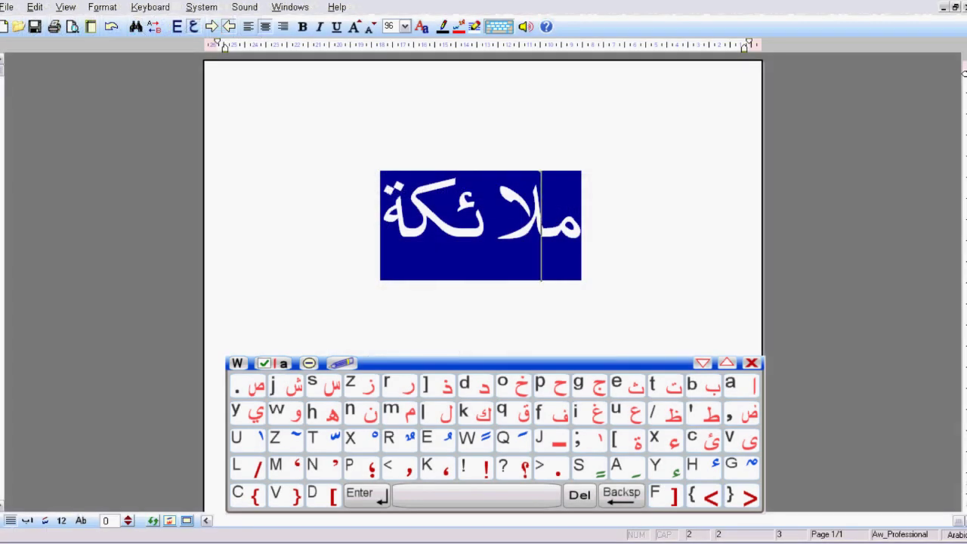
Step: Replace ملائكة on the page with شياطين, typed on the on-screen keyboard
{"action": "left_click", "coordinate": [369, 250]}
{"action": "key", "text": "BackSpace"}
{"action": "key", "text": "BackSpace"}
{"action": "key", "text": "BackSpace"}
{"action": "key", "text": "BackSpace"}
{"action": "key", "text": "BackSpace"}
{"action": "key", "text": "BackSpace"}
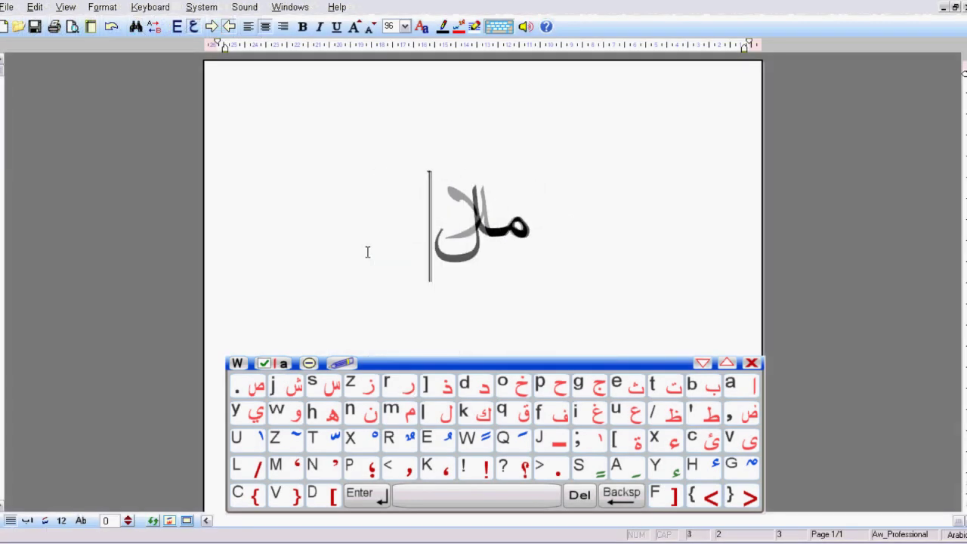
{"action": "left_click", "coordinate": [289, 387]}
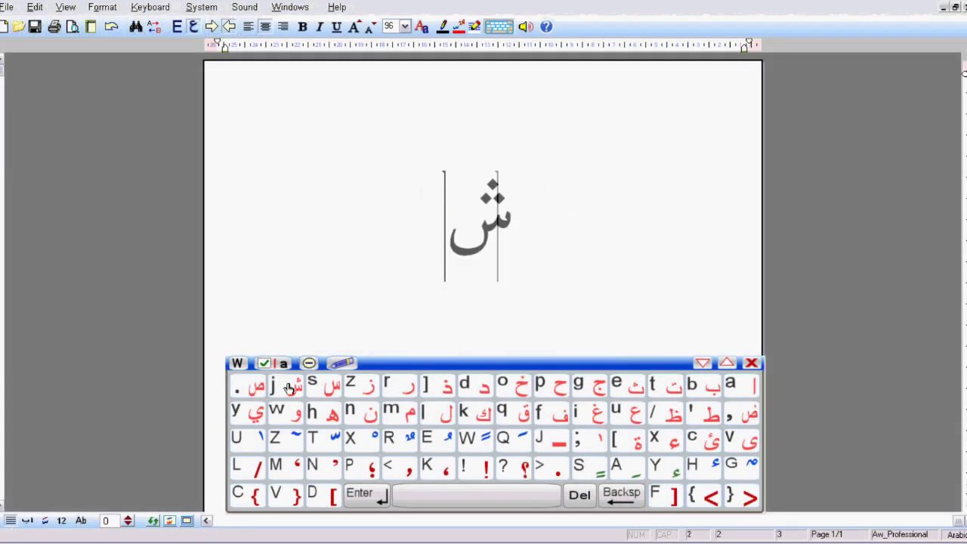
{"action": "left_click", "coordinate": [249, 421]}
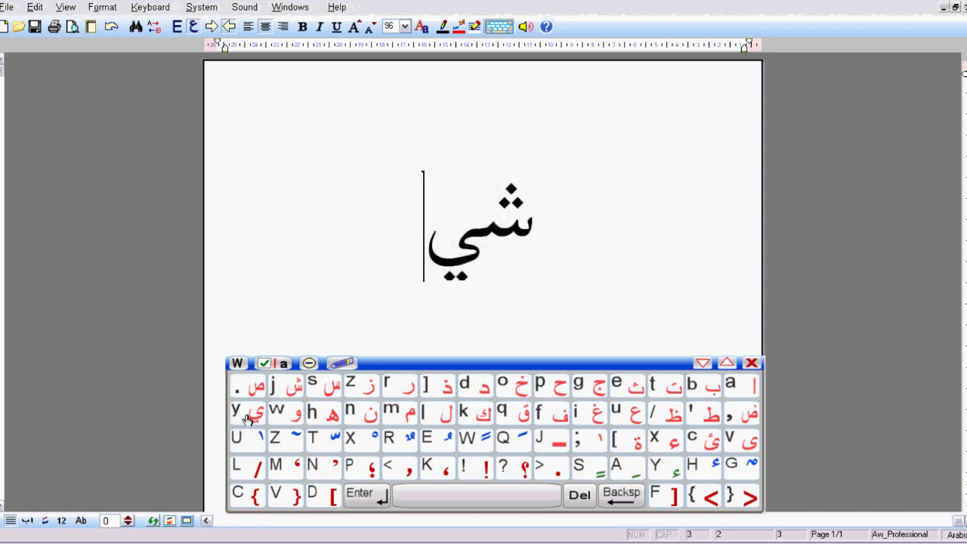
{"action": "left_click", "coordinate": [738, 385]}
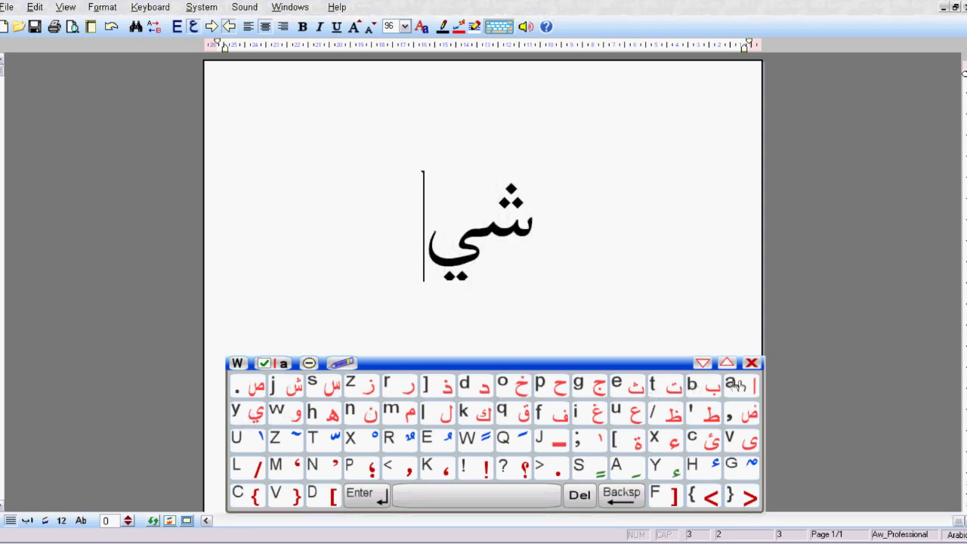
{"action": "left_click", "coordinate": [712, 417]}
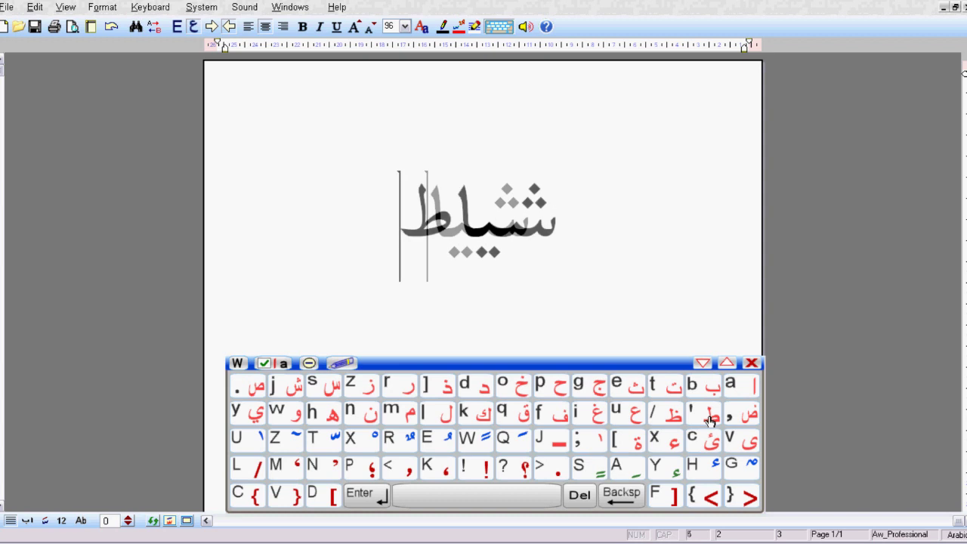
{"action": "left_click", "coordinate": [254, 415]}
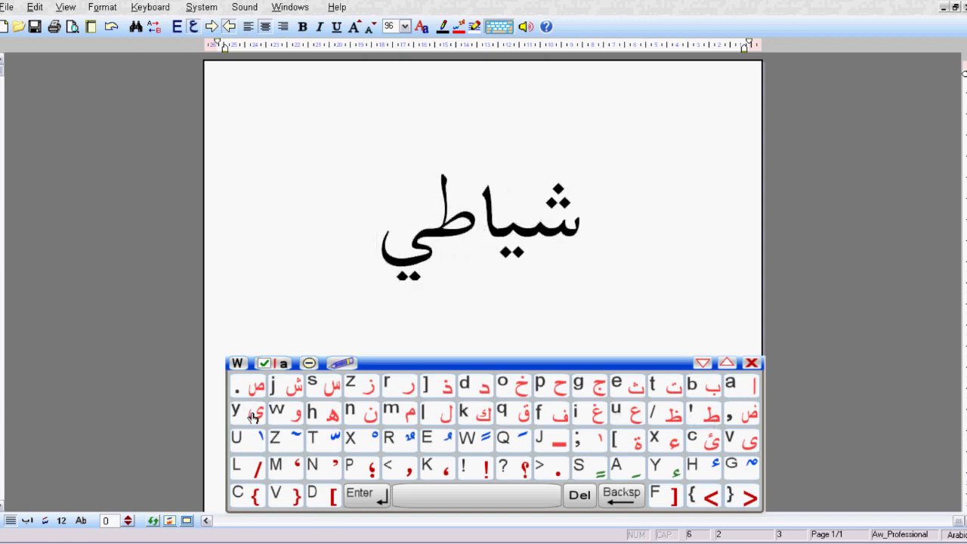
{"action": "left_click", "coordinate": [366, 420]}
Step: Copy شياطين and select the old word in the Quran search box
{"action": "left_click_drag", "start_coordinate": [401, 234], "coordinate": [597, 235]}
{"action": "right_click", "coordinate": [596, 235]}
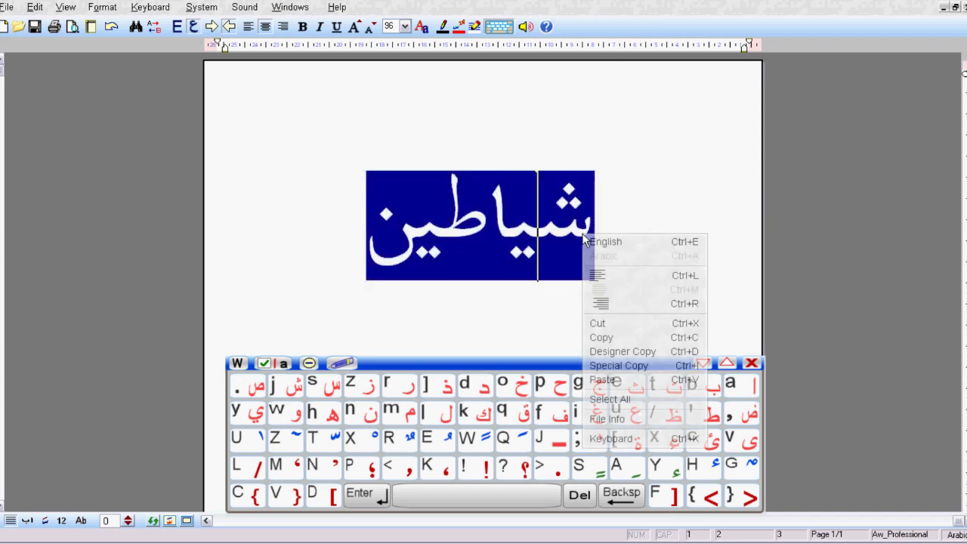
{"action": "left_click", "coordinate": [595, 337]}
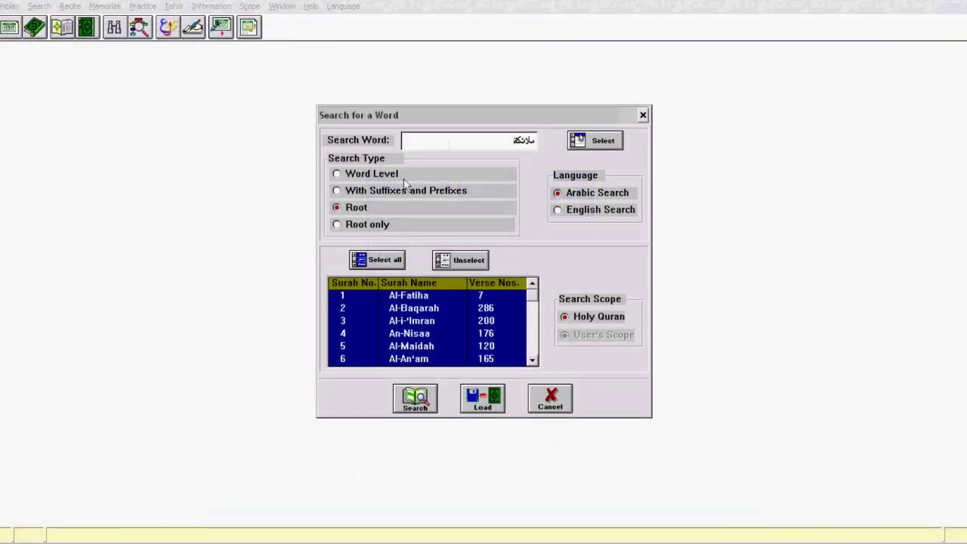
{"action": "left_click_drag", "start_coordinate": [510, 140], "coordinate": [539, 141]}
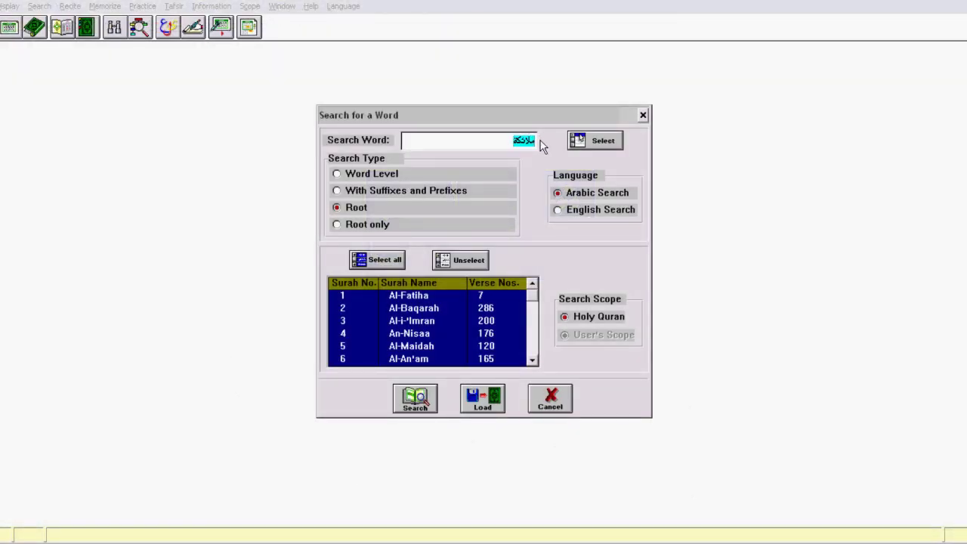
Step: Run a root search for شياطين and open its first match, Al-Baqarah 14
{"action": "key", "text": "BackSpace"}
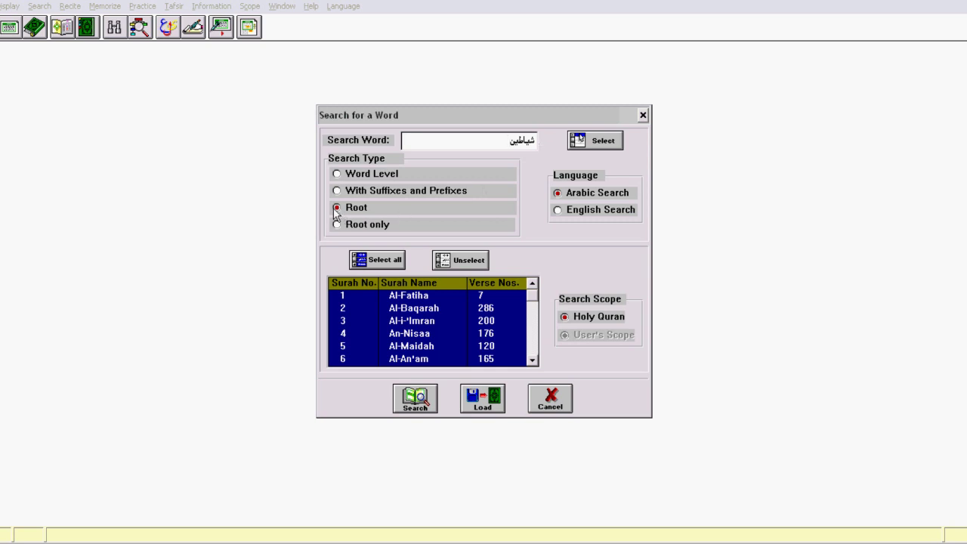
{"action": "left_click", "coordinate": [418, 398]}
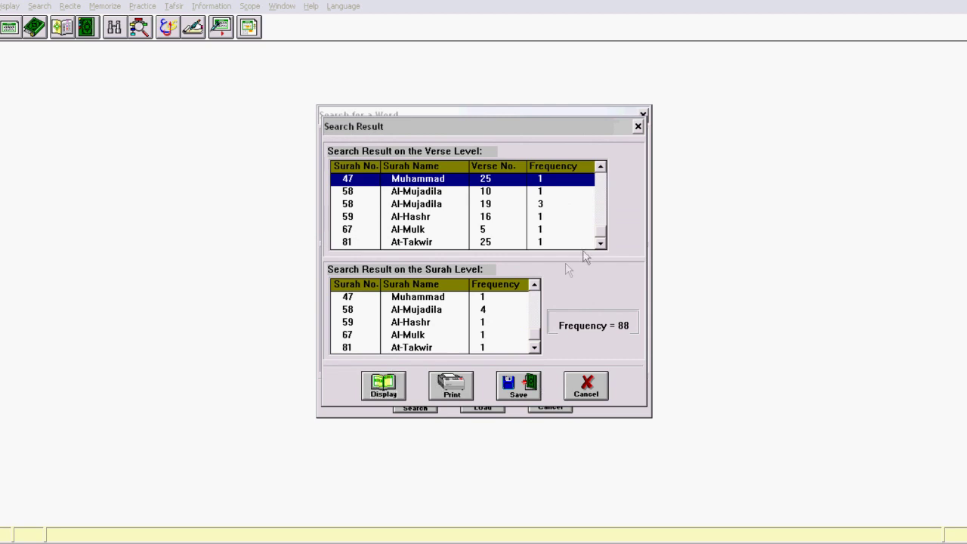
{"action": "scroll", "coordinate": [518, 204], "scroll_direction": "up", "scroll_amount": 20}
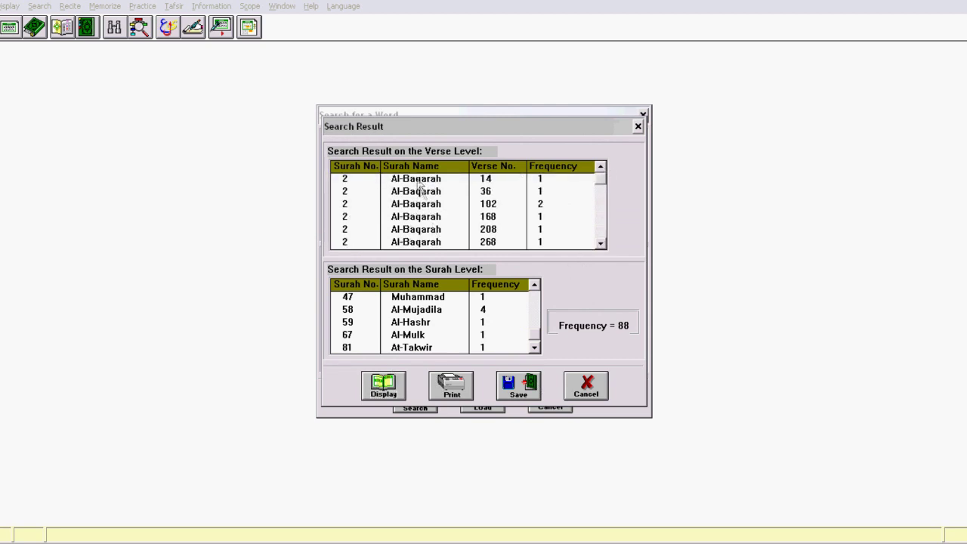
{"action": "double_click", "coordinate": [417, 179]}
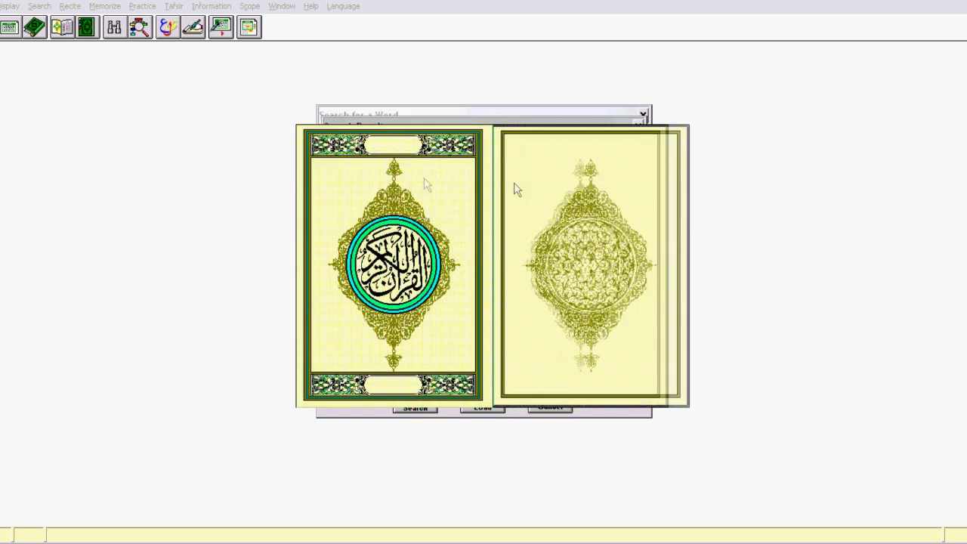
Step: Advance to the next matching verse, Al-Baqarah 36, then close the verse reader
{"action": "left_click", "coordinate": [310, 412]}
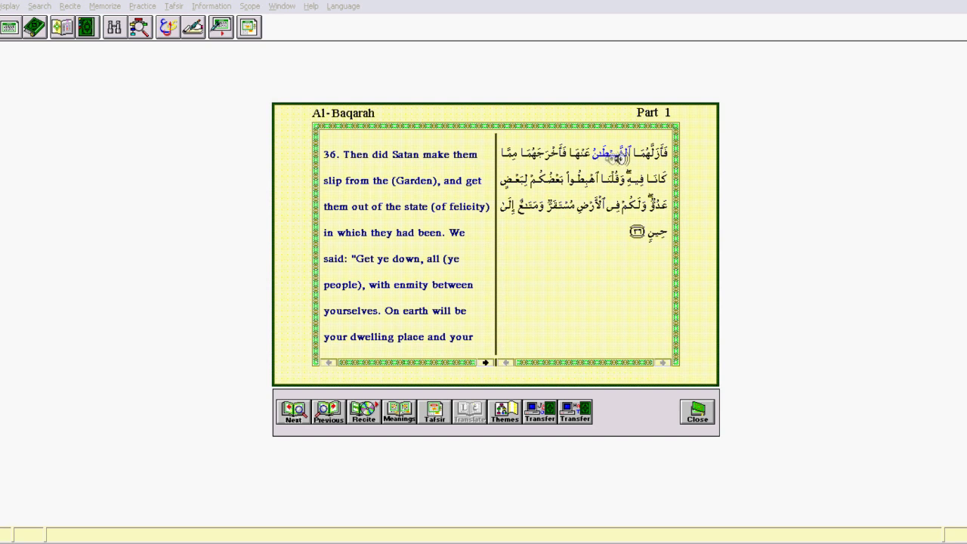
{"action": "left_click", "coordinate": [708, 419]}
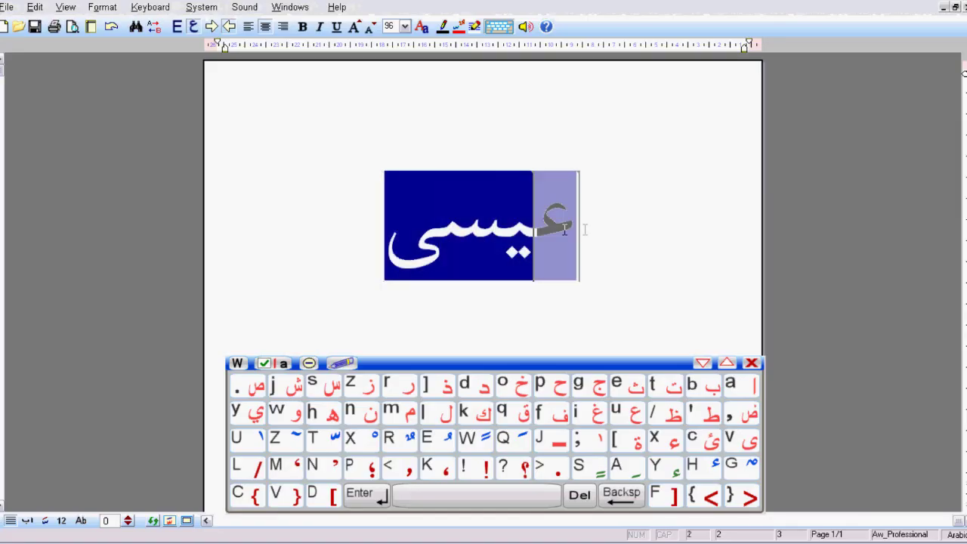
Step: Copy the word عيسى from the word processor page
{"action": "left_click_drag", "start_coordinate": [507, 222], "coordinate": [587, 229]}
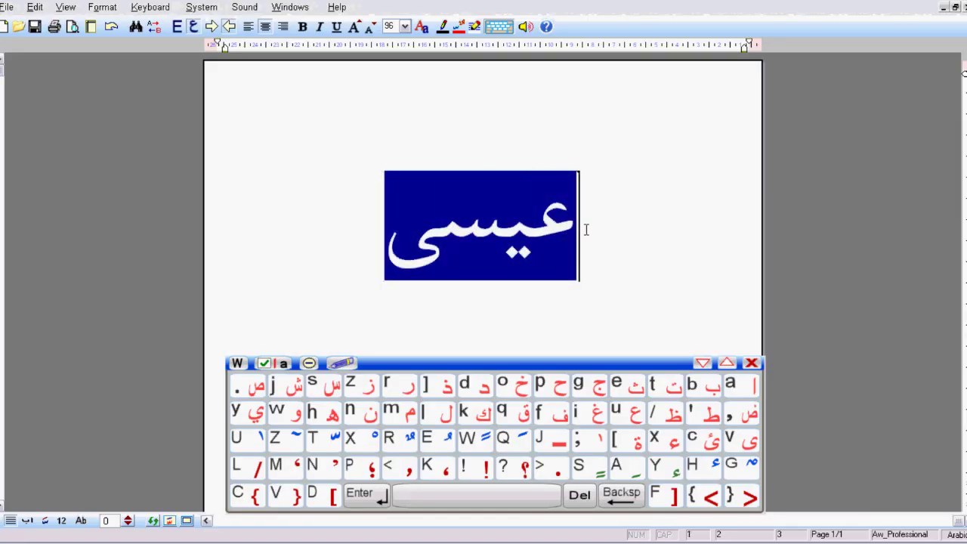
{"action": "right_click", "coordinate": [535, 222]}
{"action": "left_click", "coordinate": [555, 324]}
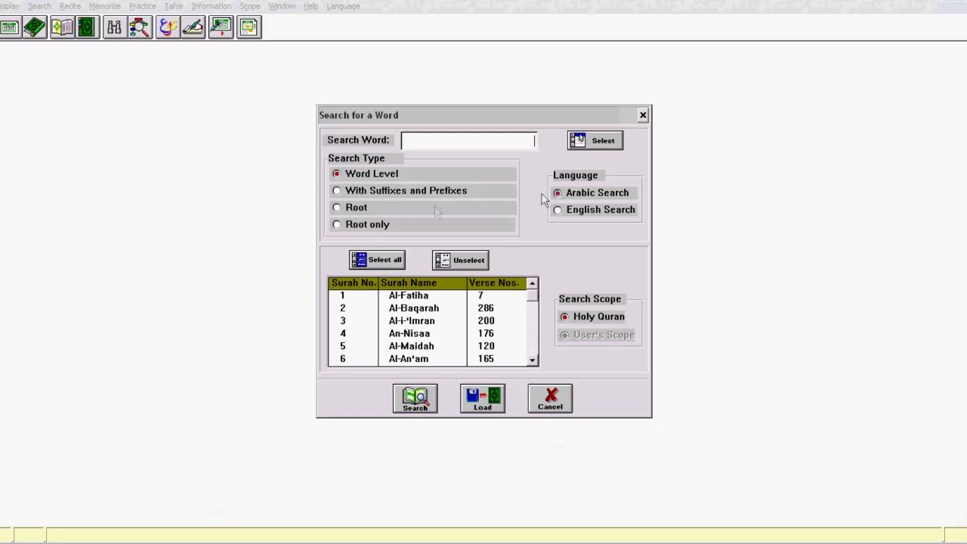
Step: Root-search all surahs for عيسى (25 hits) and open Al-Baqarah verse 87
{"action": "left_click", "coordinate": [339, 208]}
{"action": "key", "text": "ctrl+v"}
{"action": "left_click", "coordinate": [377, 259]}
{"action": "left_click", "coordinate": [422, 401]}
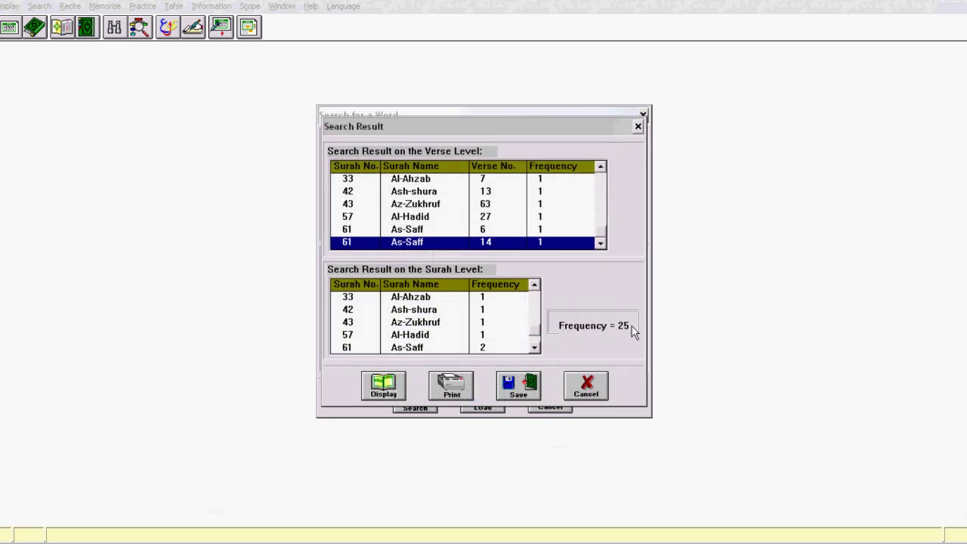
{"action": "left_click_drag", "start_coordinate": [601, 235], "coordinate": [605, 168]}
{"action": "double_click", "coordinate": [449, 184]}
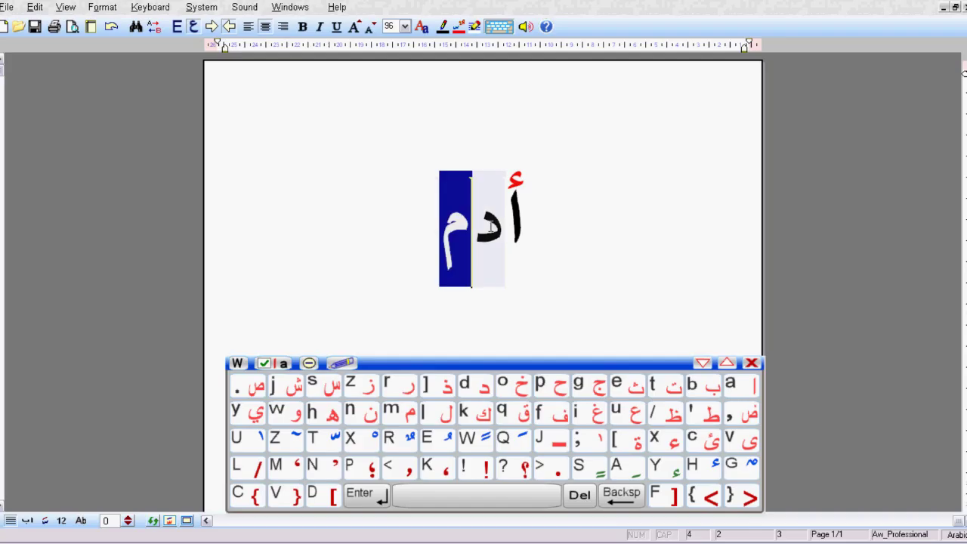
Step: Copy أدم and run a root search using its first candidate root
{"action": "left_click_drag", "start_coordinate": [501, 219], "coordinate": [529, 220]}
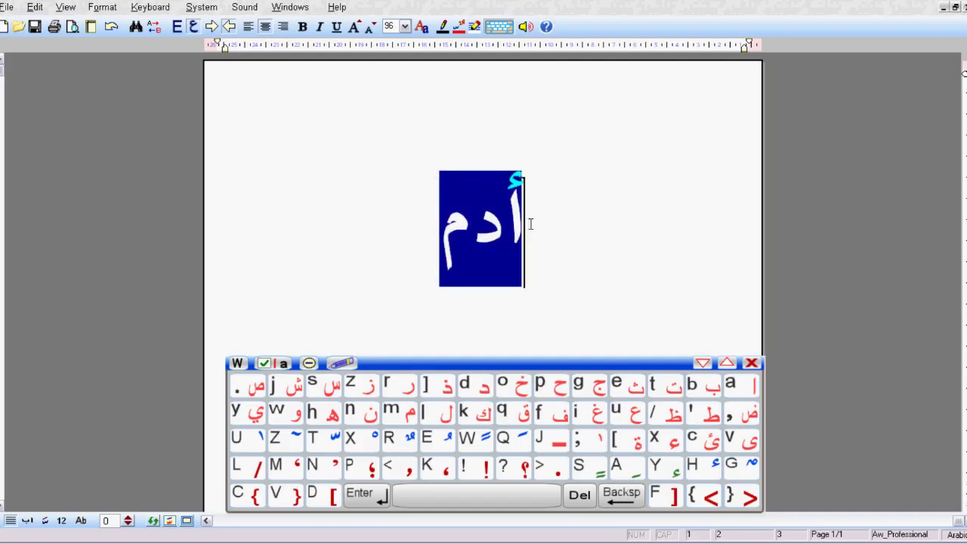
{"action": "right_click", "coordinate": [509, 223]}
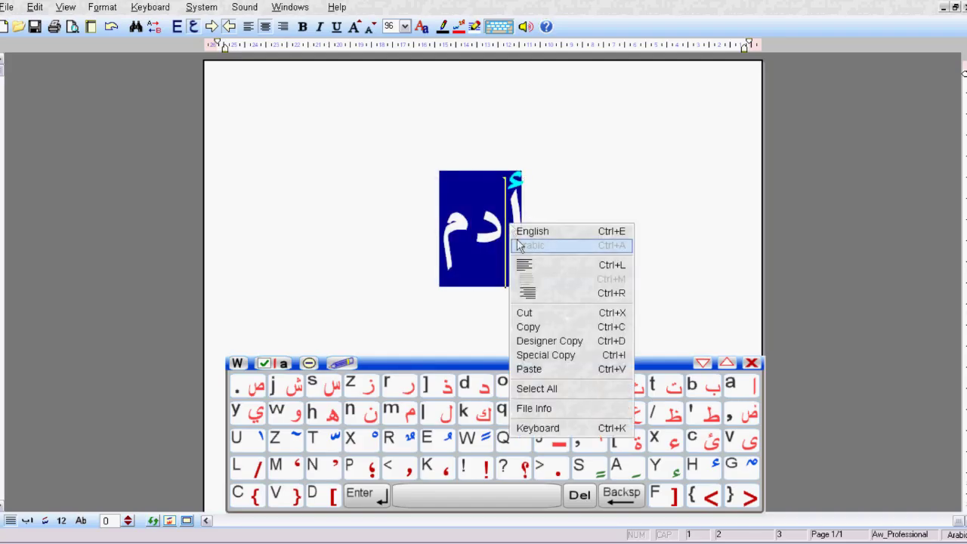
{"action": "left_click", "coordinate": [534, 327]}
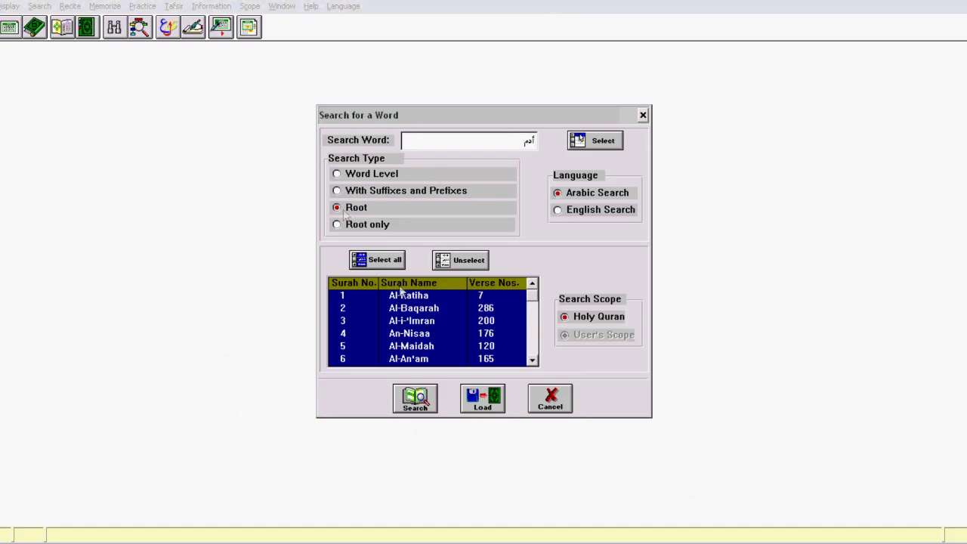
{"action": "left_click", "coordinate": [419, 406]}
{"action": "left_click", "coordinate": [476, 209]}
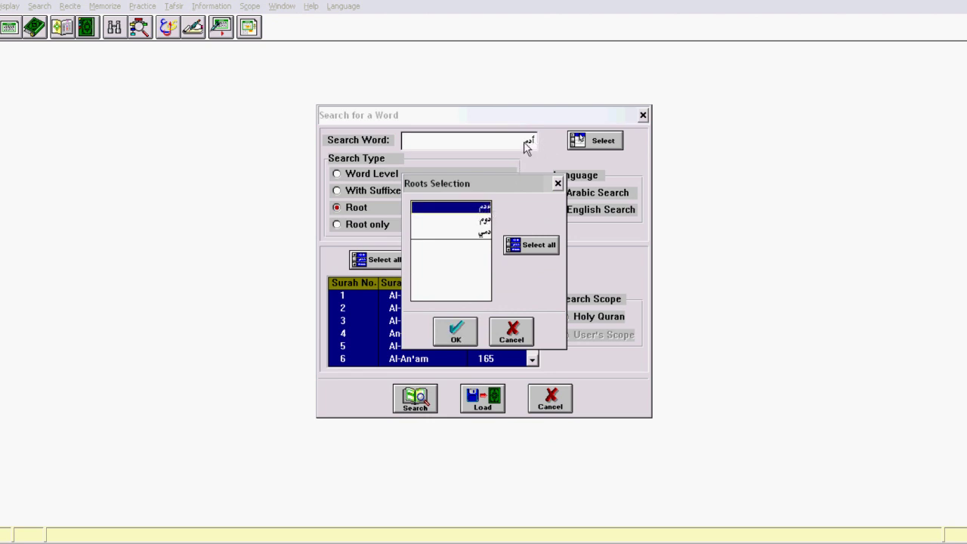
{"action": "left_click", "coordinate": [455, 325]}
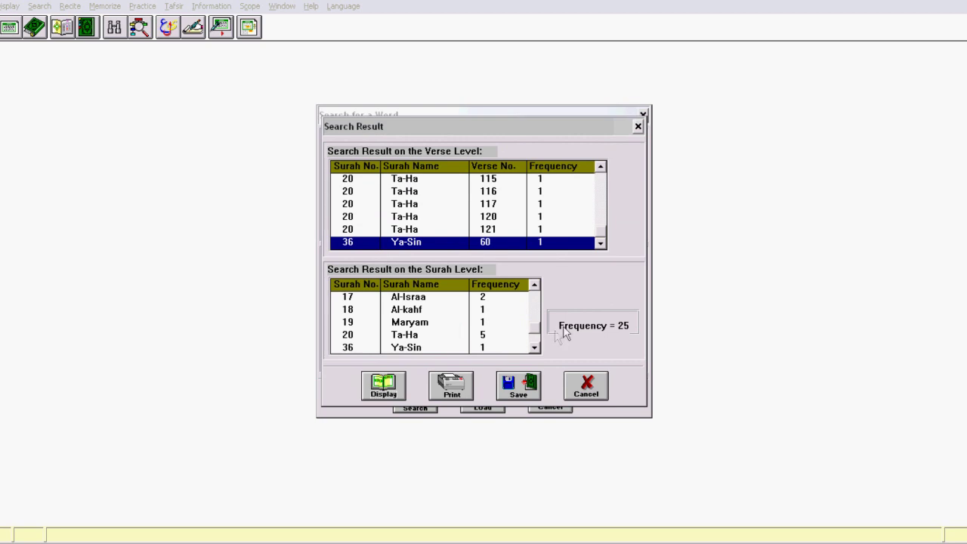
Step: Go down the matching verses from Al-Baqarah 31, then copy the word فعل
{"action": "left_click_drag", "start_coordinate": [601, 230], "coordinate": [602, 172]}
{"action": "left_click", "coordinate": [501, 181]}
{"action": "key", "text": "Down"}
{"action": "key", "text": "Down"}
{"action": "key", "text": "Down"}
{"action": "key", "text": "Down"}
{"action": "key", "text": "Down"}
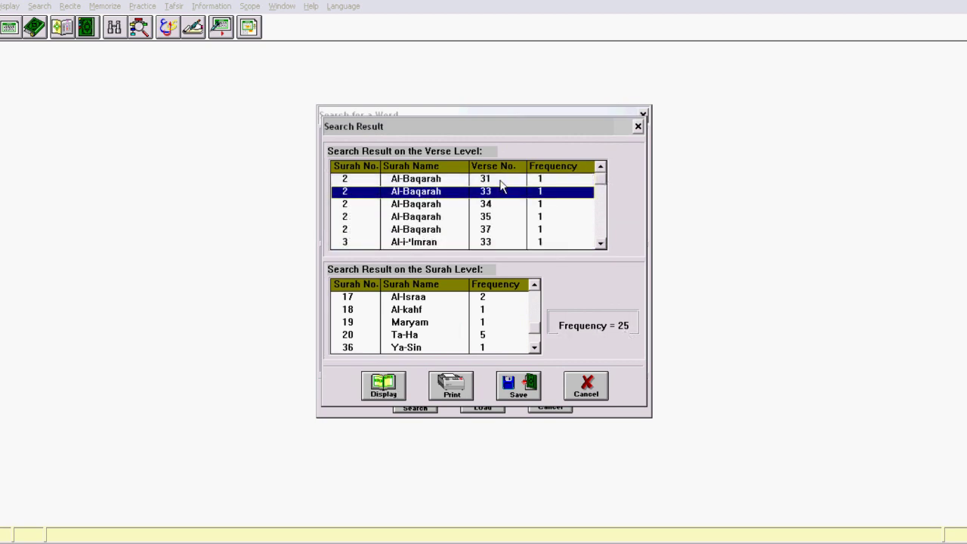
{"action": "key", "text": "Down"}
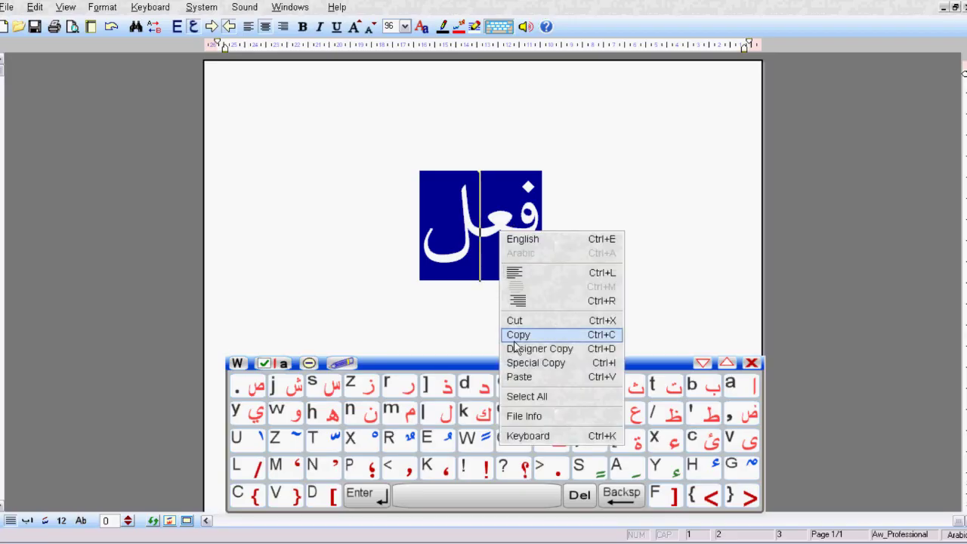
{"action": "left_click", "coordinate": [514, 335]}
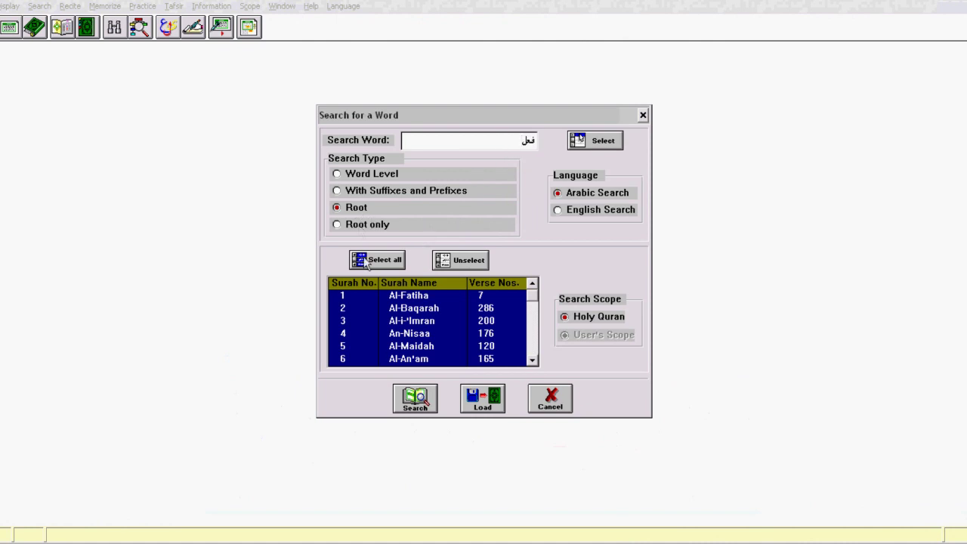
Step: Choose فعل from the candidate roots and list its matching verses, totalling 108
{"action": "left_click", "coordinate": [580, 139]}
{"action": "left_click", "coordinate": [475, 209]}
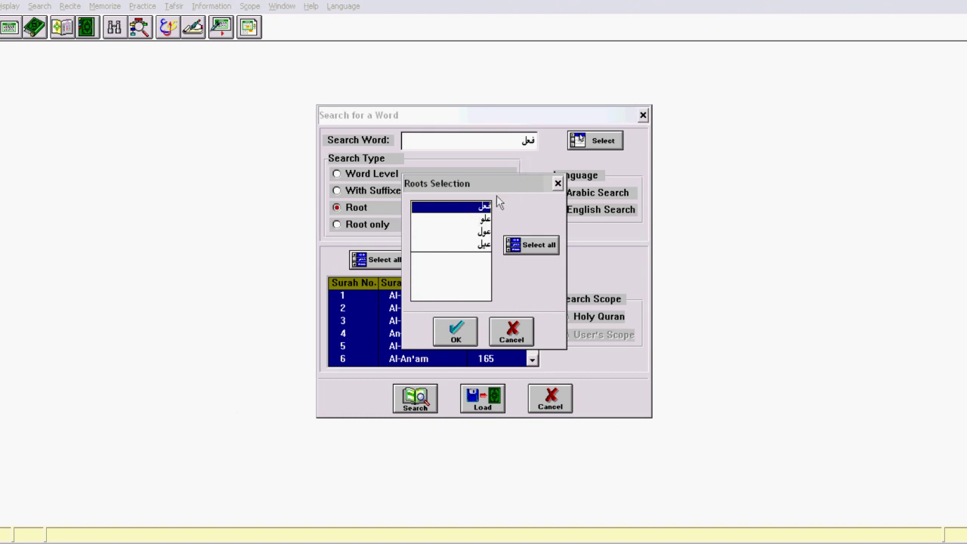
{"action": "left_click", "coordinate": [464, 331]}
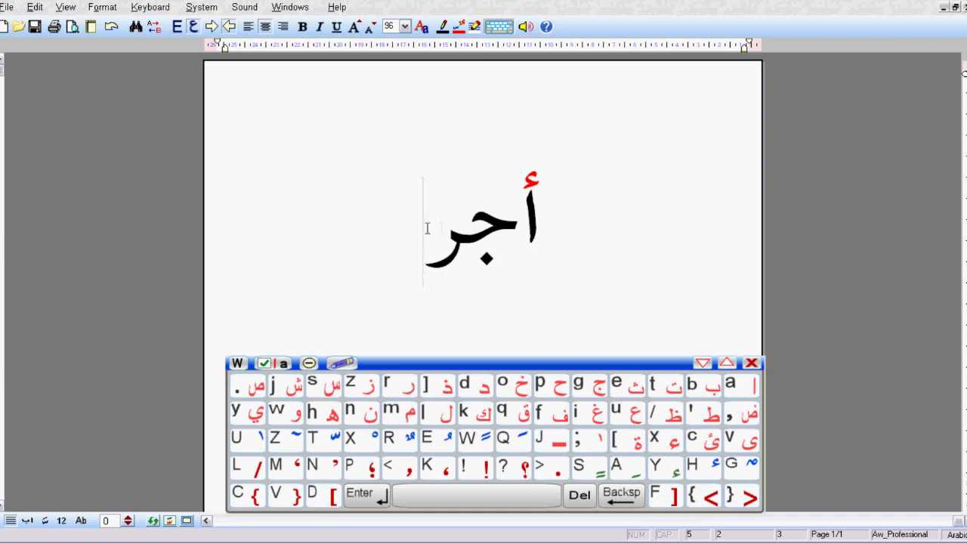
Step: Copy أجر from the word processor, search it in Search Word, and confirm its root to list 108 verses
{"action": "left_click_drag", "start_coordinate": [426, 225], "coordinate": [543, 221]}
{"action": "right_click", "coordinate": [529, 221]}
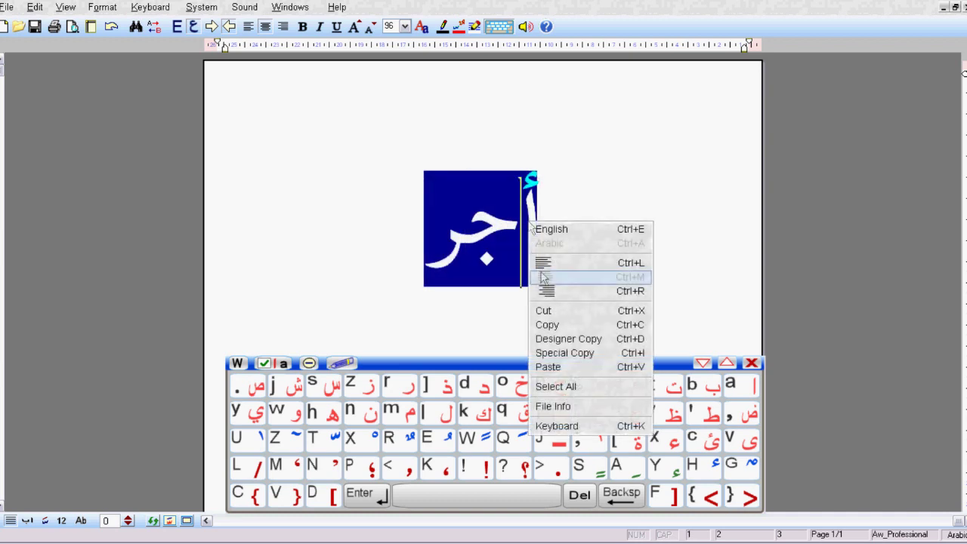
{"action": "left_click", "coordinate": [565, 325]}
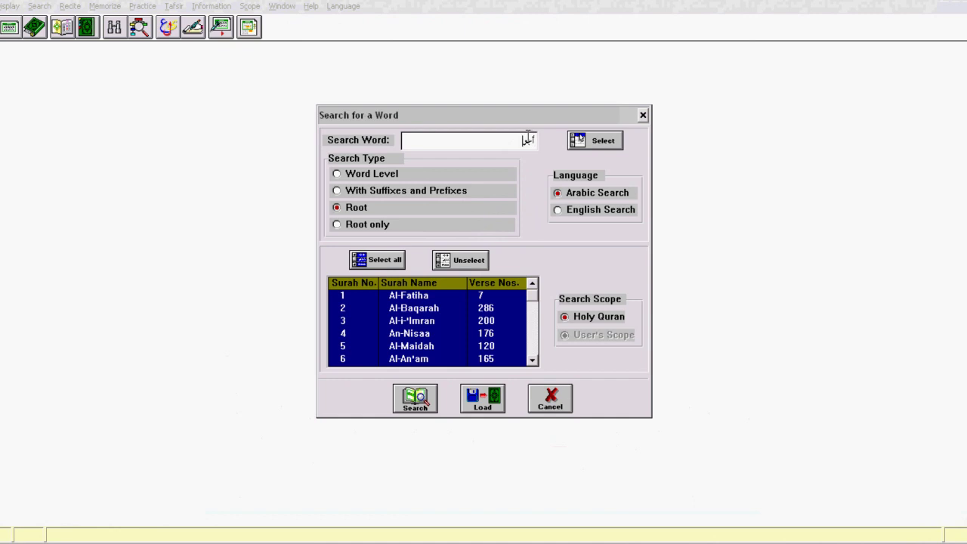
{"action": "key", "text": "Return"}
{"action": "left_click", "coordinate": [457, 331]}
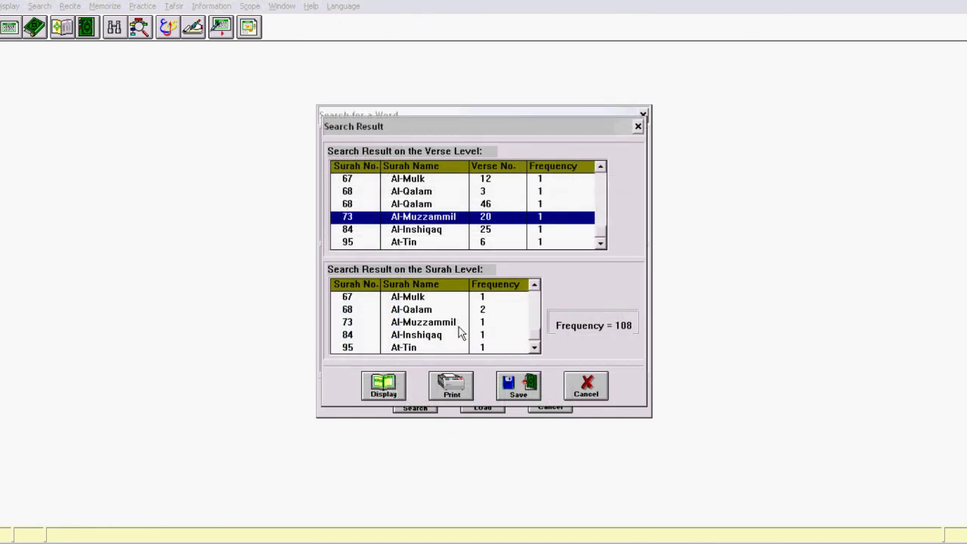